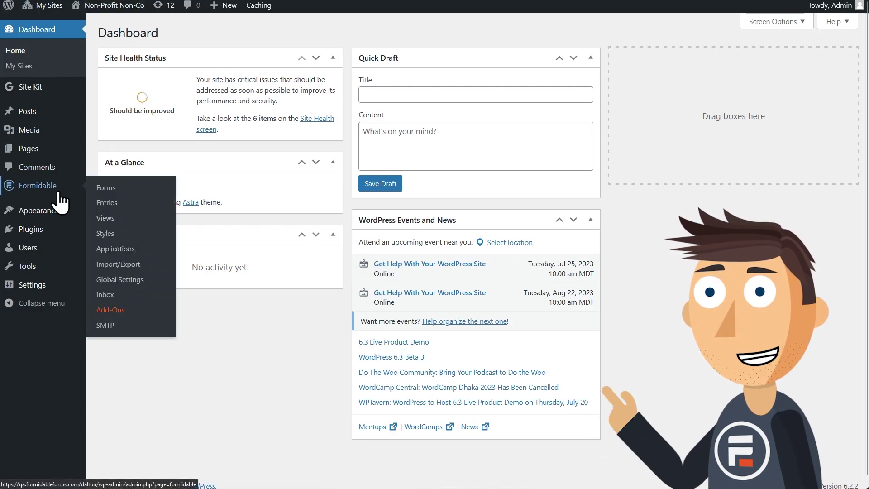
# Activate the Stripe add-on from the Formidable Add-Ons page
pyautogui.click(118, 310)
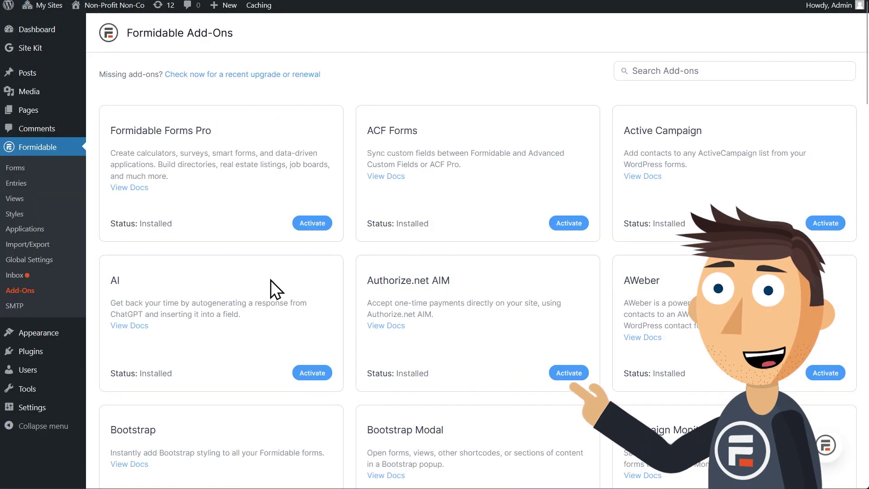
pyautogui.scroll(-5, 388, 242)
pyautogui.scroll(-10, 387, 237)
pyautogui.scroll(-1, 387, 237)
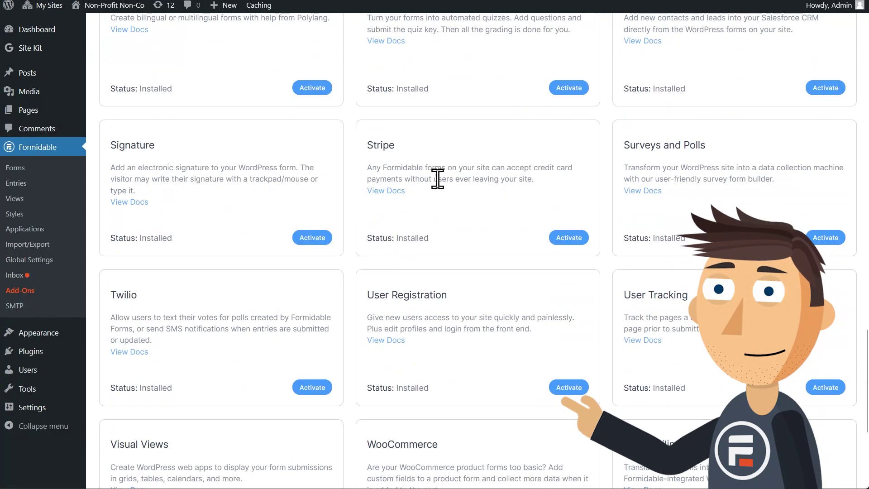
pyautogui.click(566, 238)
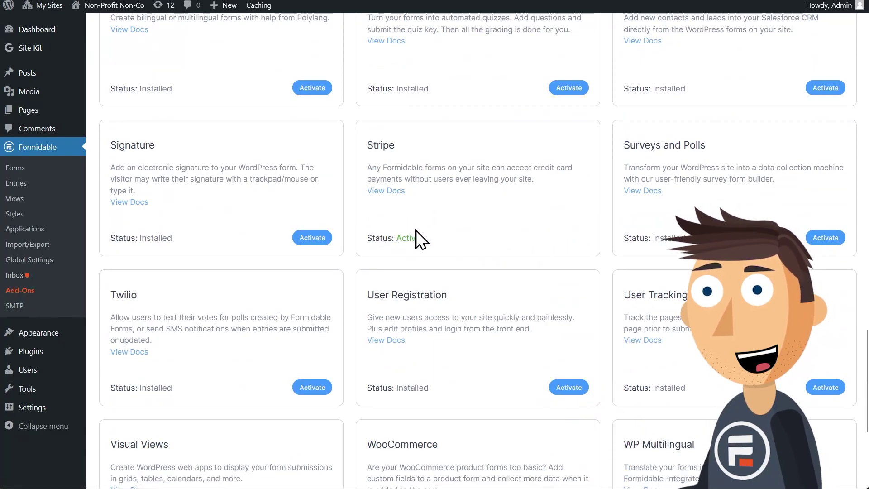
# Create a new blank form named 'ACH Payment'
pyautogui.click(828, 33)
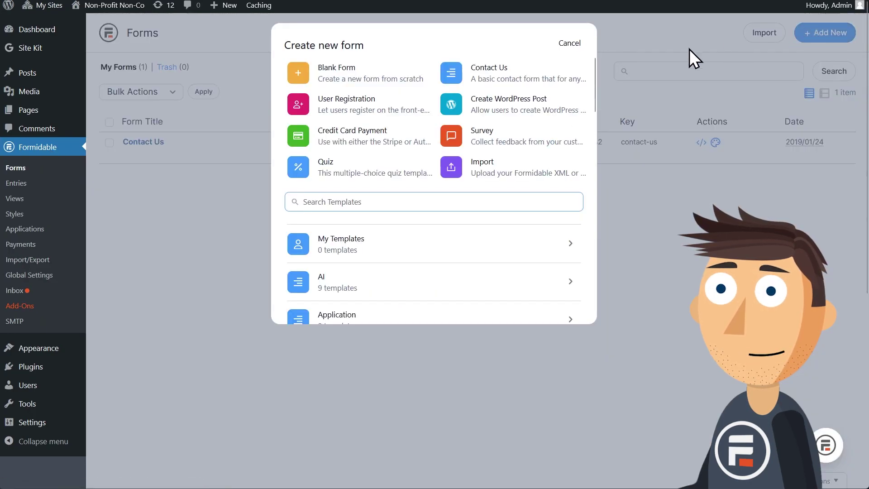
pyautogui.click(357, 81)
pyautogui.write('ACH Payment')
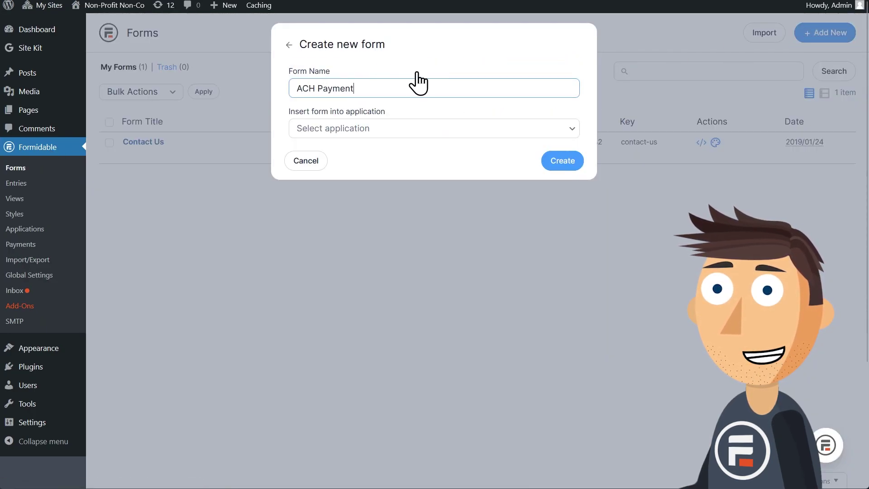
pyautogui.click(563, 162)
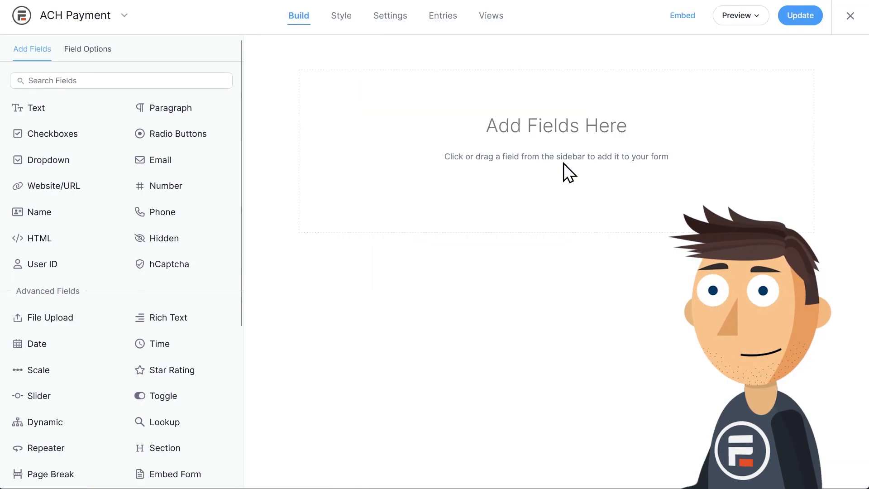
# Add an Email field and a Payment field, then save the form
pyautogui.click(195, 167)
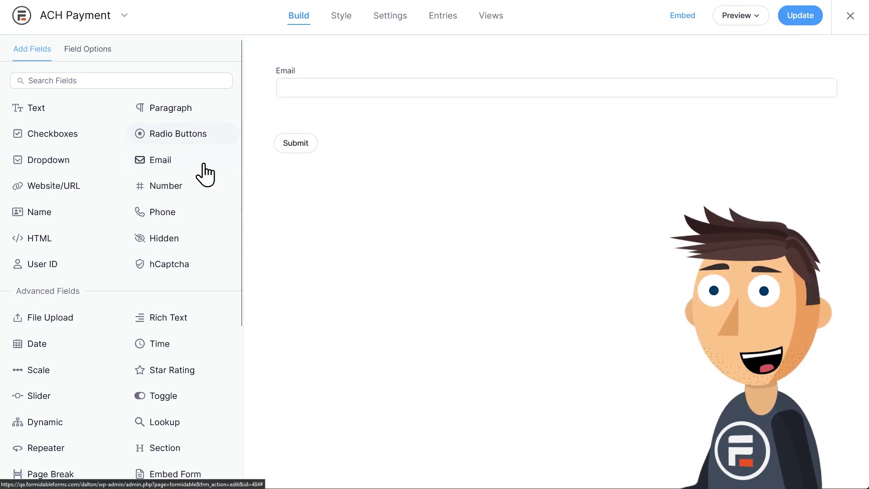
pyautogui.scroll(-5, 110, 242)
pyautogui.click(47, 322)
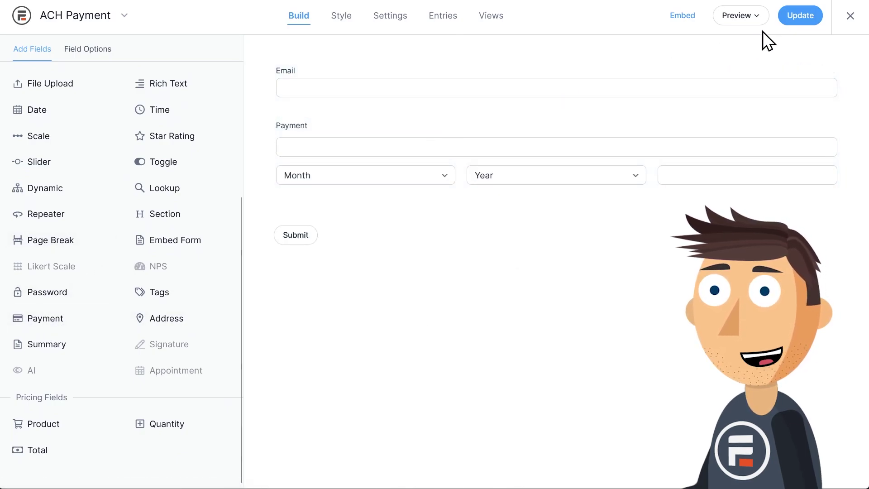
pyautogui.click(790, 19)
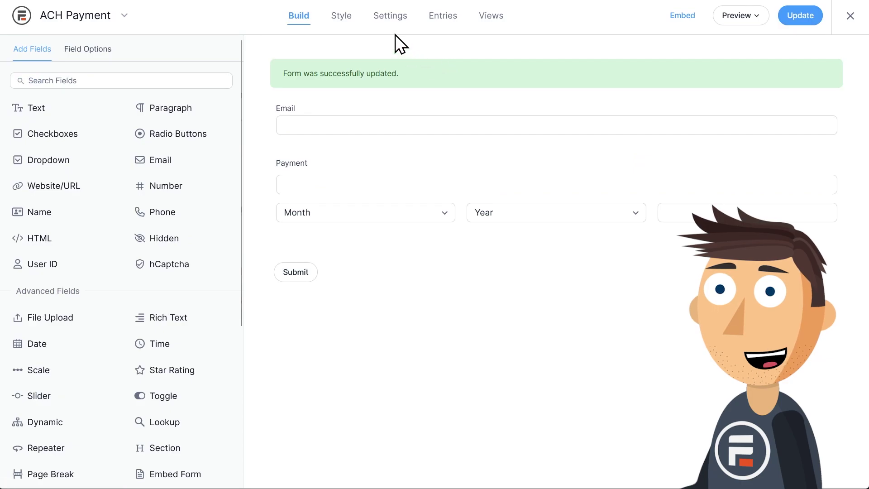
# Add a Collect a Payment action with a Stripe description and an amount of 10
pyautogui.click(388, 18)
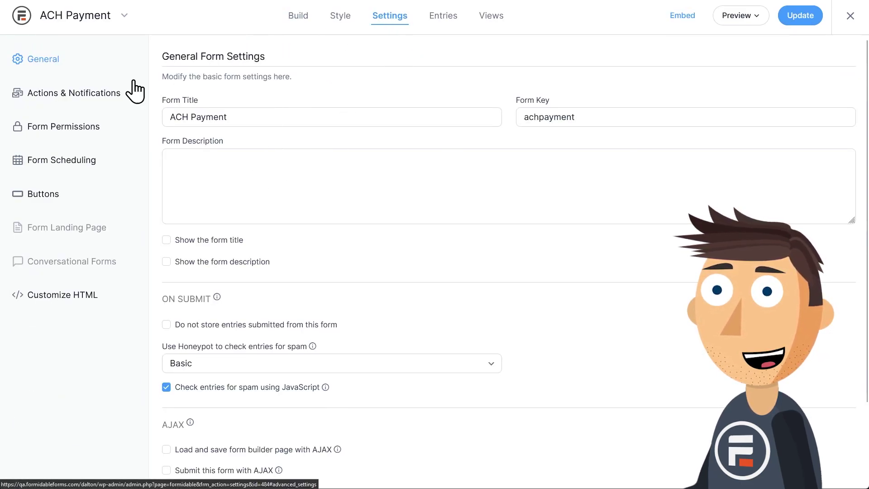
pyautogui.click(89, 95)
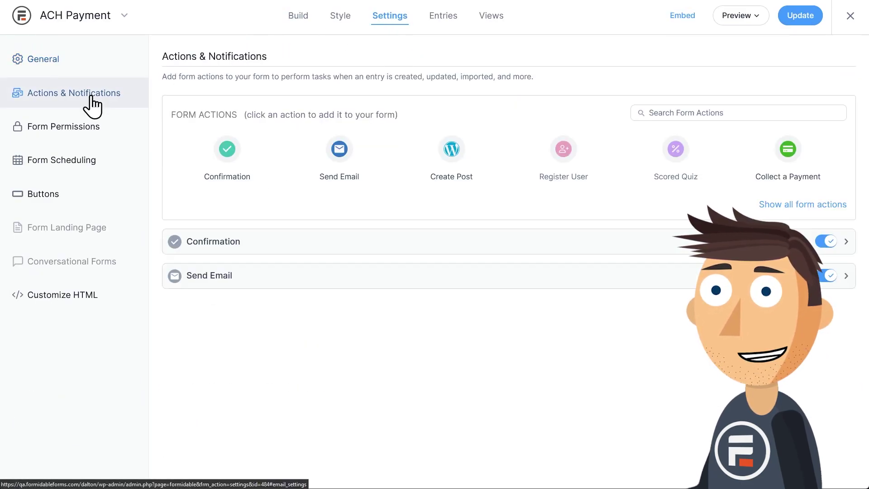
pyautogui.click(790, 156)
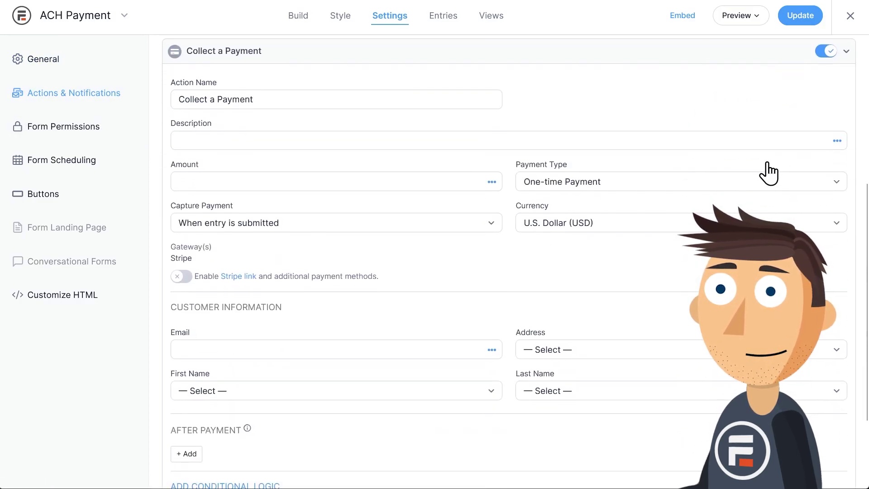
pyautogui.click(233, 139)
pyautogui.write('Stripe')
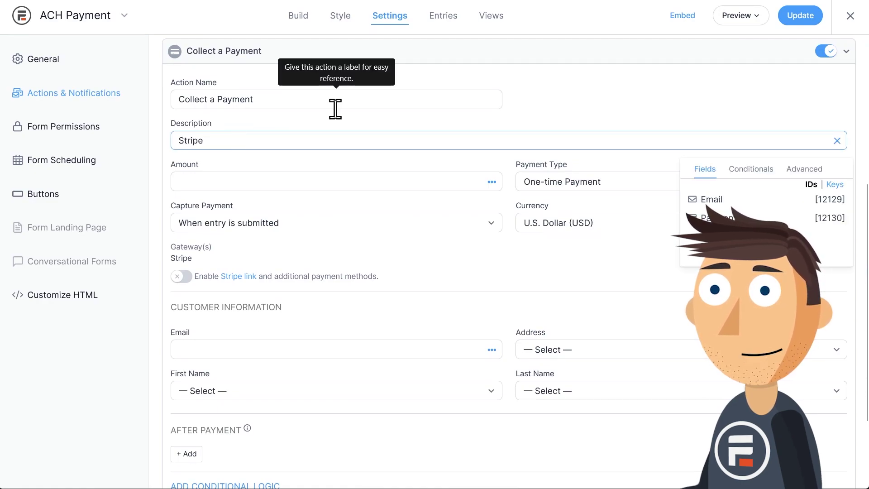
pyautogui.click(599, 105)
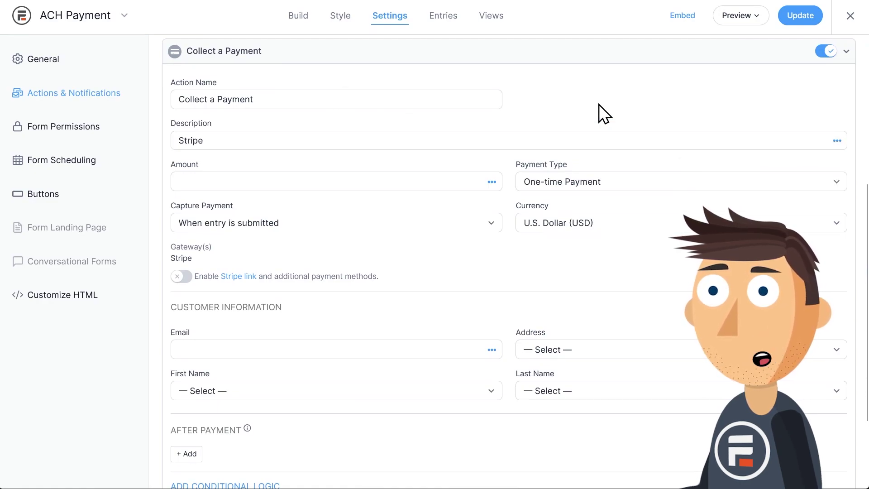
pyautogui.click(411, 179)
pyautogui.write('10')
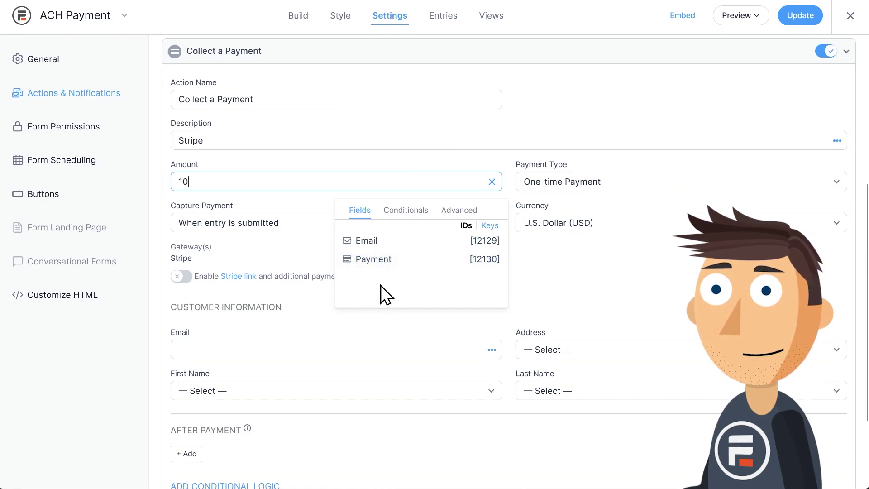
pyautogui.click(512, 253)
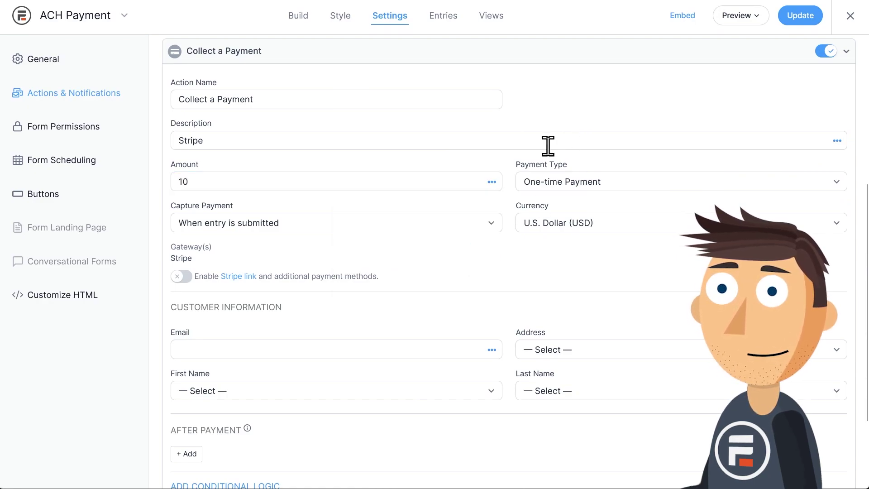
# Keep One-time Payment, enable Stripe link, map customer email to the Email field, and save
pyautogui.click(571, 190)
pyautogui.click(559, 196)
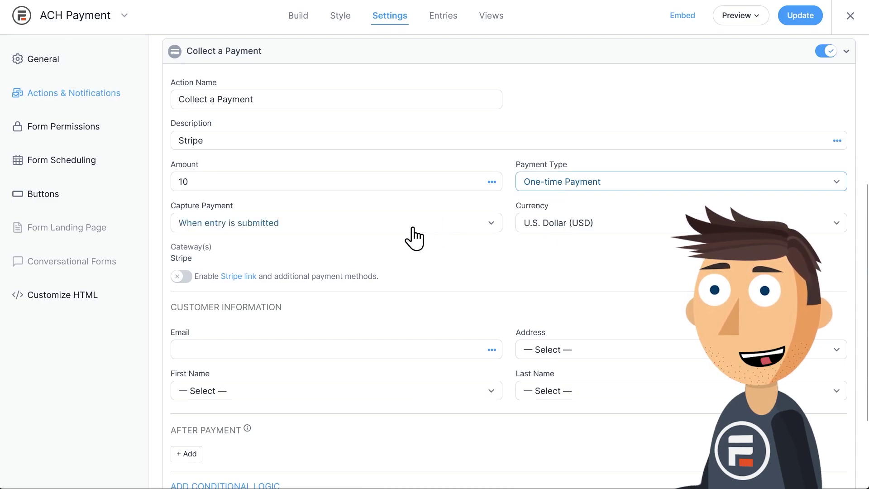
pyautogui.click(181, 277)
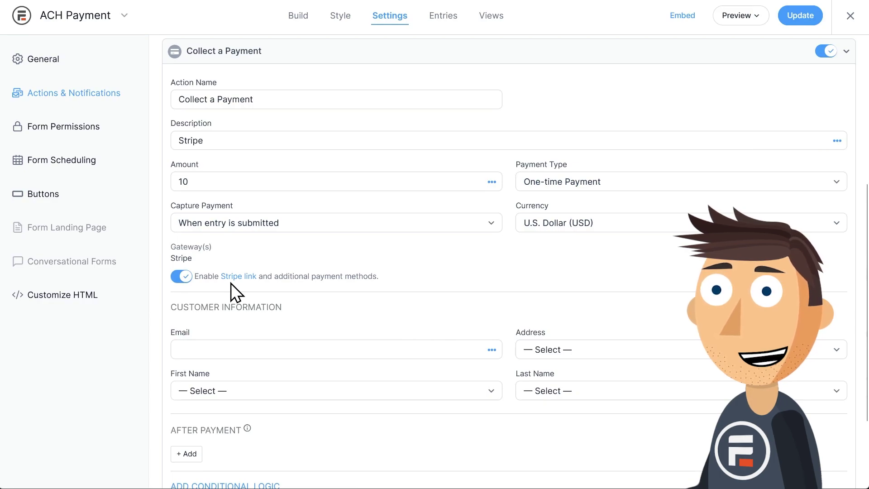
pyautogui.click(492, 350)
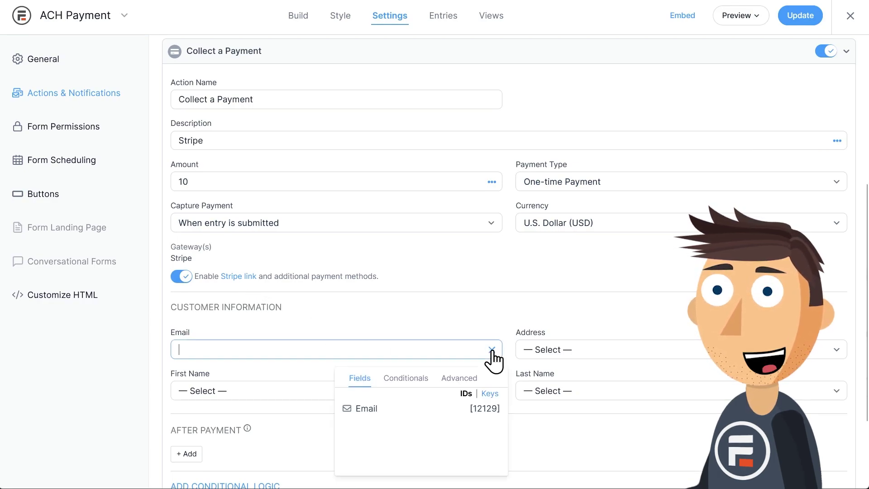
pyautogui.click(401, 411)
pyautogui.click(278, 327)
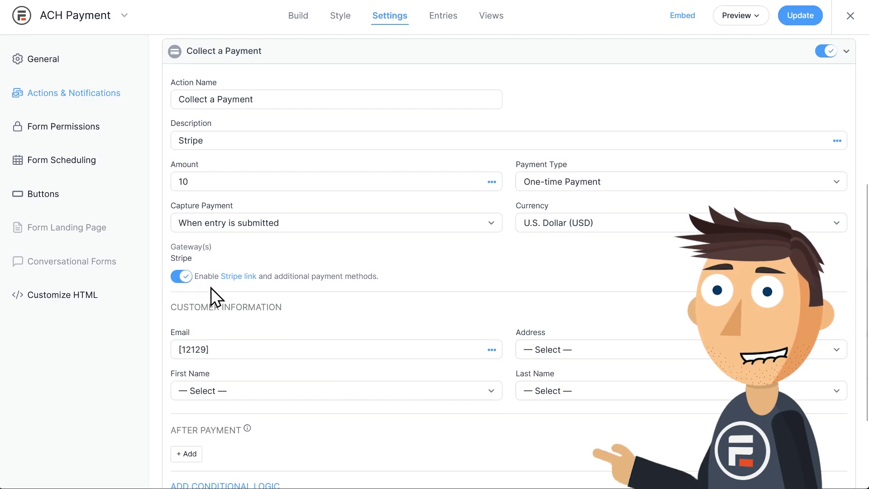
pyautogui.click(796, 15)
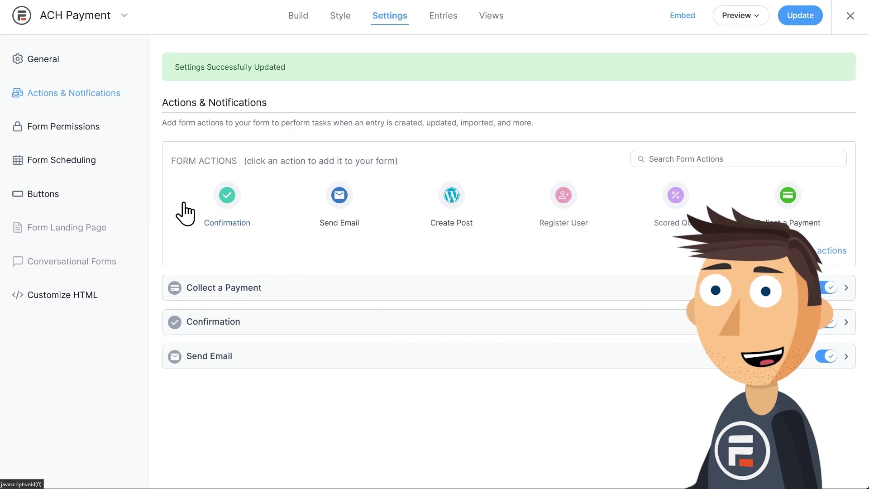
# Open the Stripe section of Formidable Global Settings
pyautogui.click(23, 16)
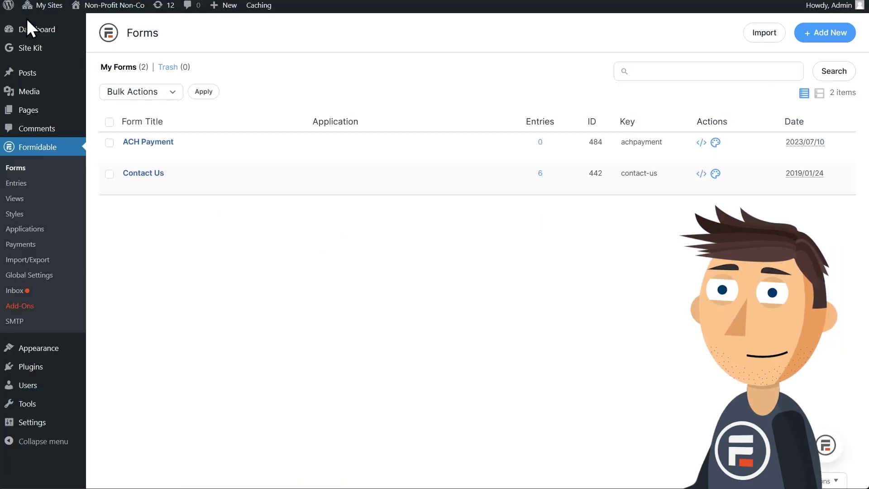
pyautogui.click(43, 275)
pyautogui.click(127, 346)
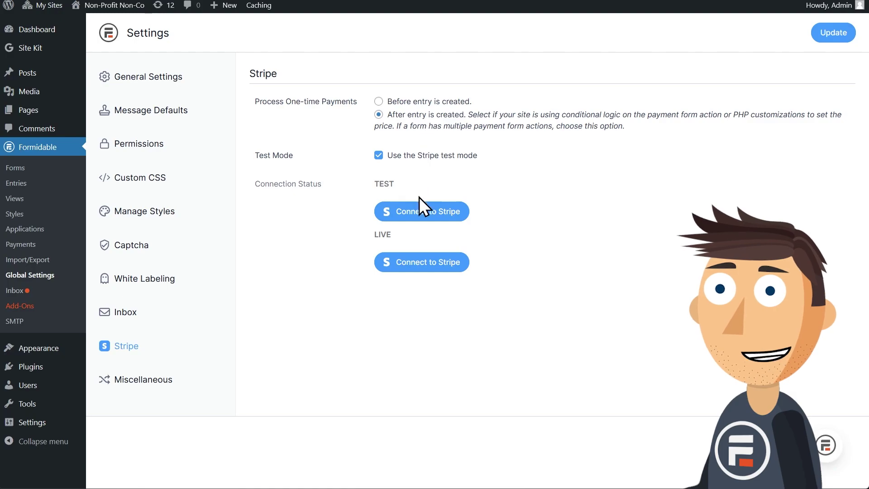
# Connect Stripe test mode to the 'Formidable Forms - Testing' account, then return to Forms
pyautogui.click(421, 213)
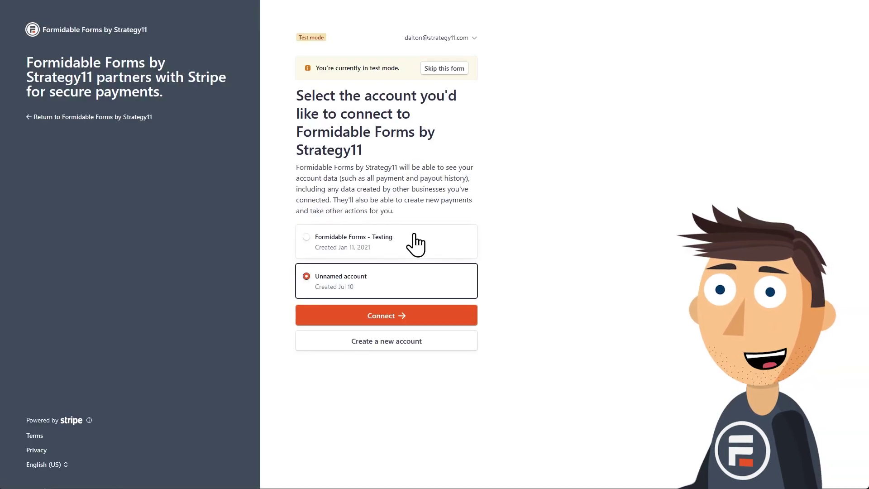
pyautogui.click(413, 241)
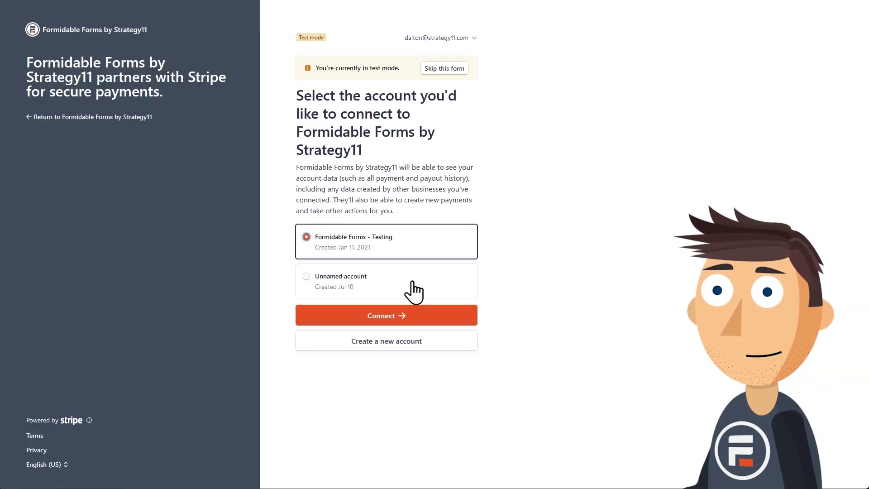
pyautogui.click(413, 316)
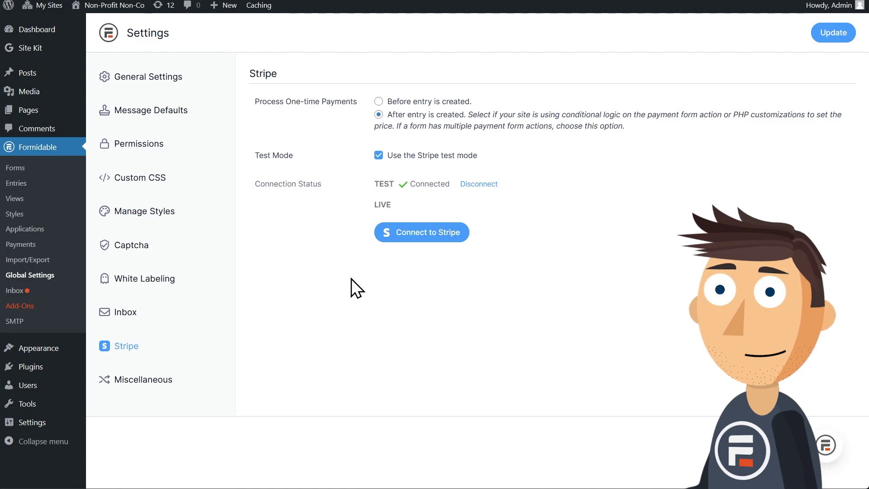
pyautogui.click(39, 174)
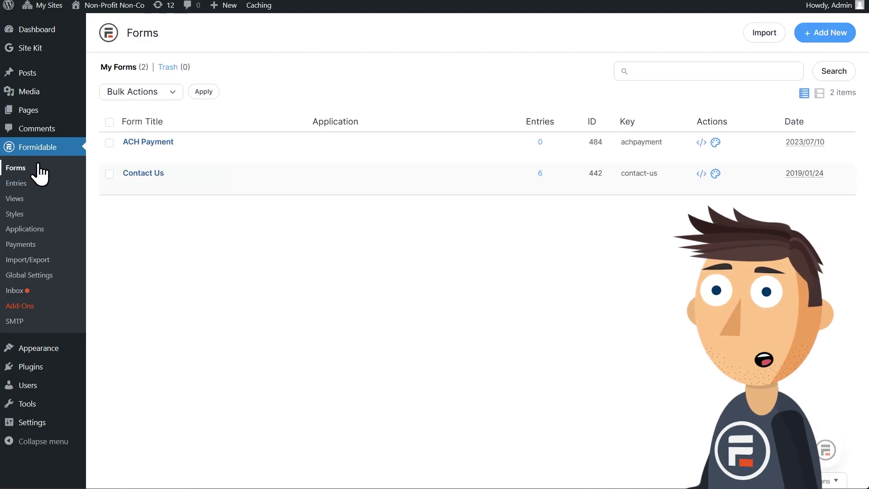
# Reopen the ACH Payment form and open Stripe payment methods for the Formidable Forms platform
pyautogui.click(144, 144)
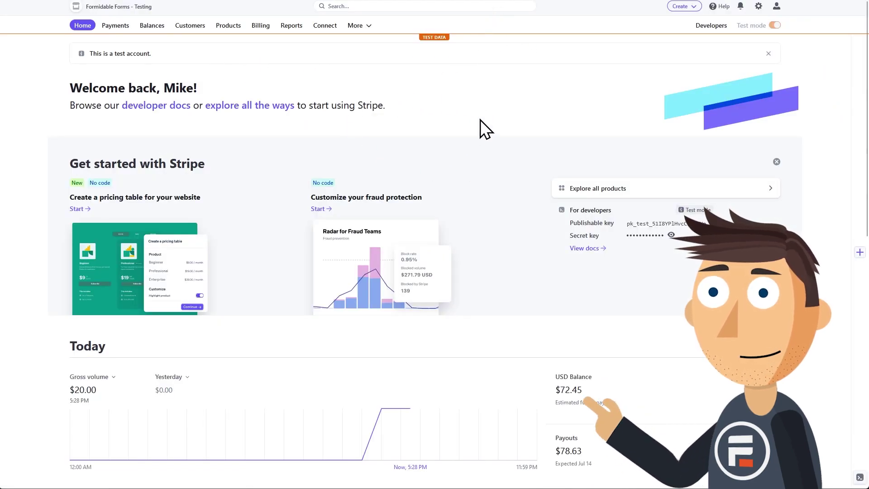
pyautogui.click(759, 7)
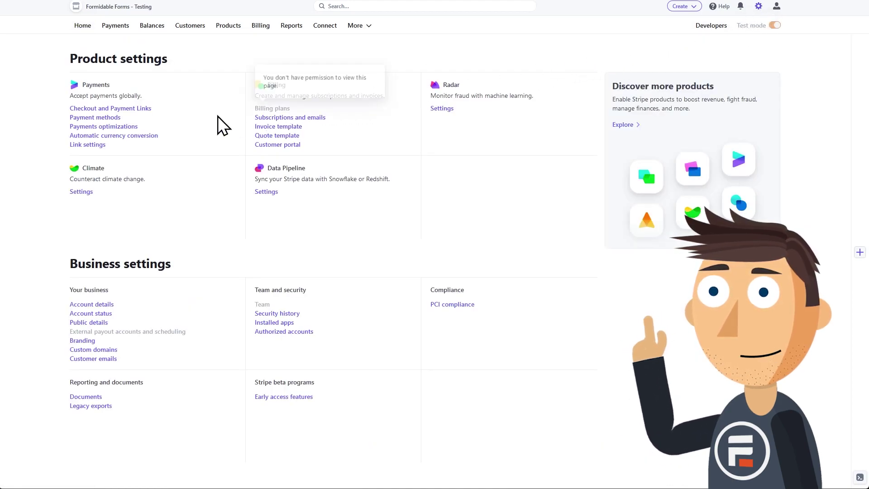
pyautogui.click(108, 119)
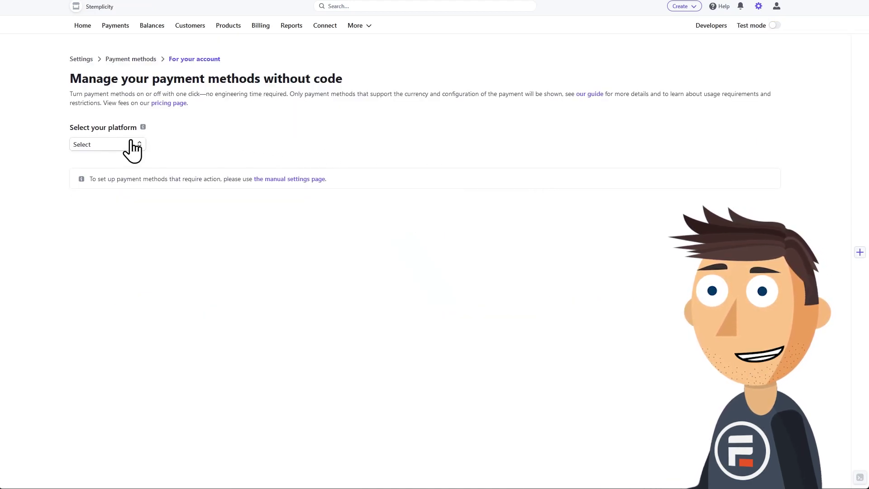
pyautogui.click(129, 148)
pyautogui.click(121, 187)
# Turn on ACH Direct Debit, confirming despite the webhook warning
pyautogui.scroll(-4, 607, 139)
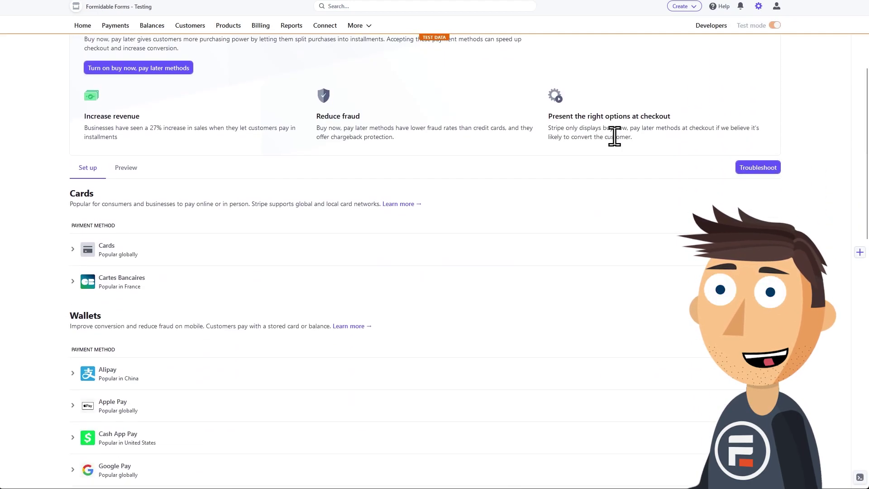
pyautogui.scroll(-5, 615, 138)
pyautogui.scroll(-3, 615, 137)
pyautogui.scroll(-2, 617, 251)
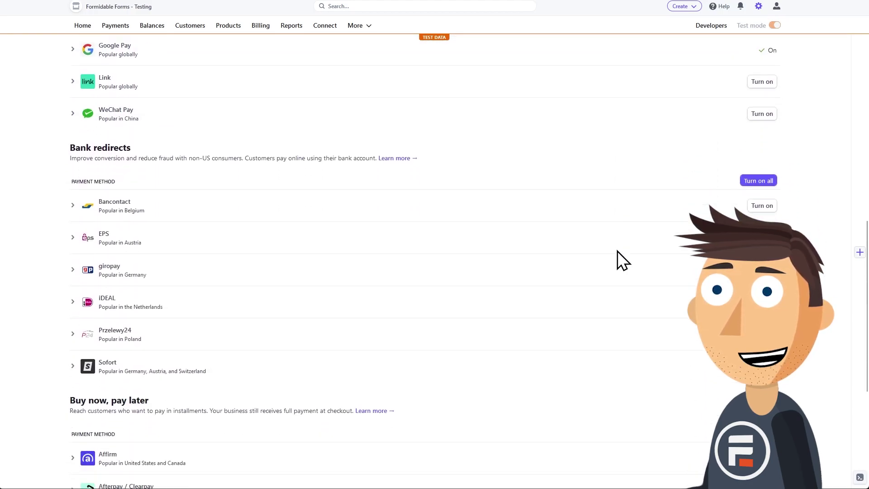
pyautogui.scroll(-4, 617, 251)
pyautogui.scroll(-2, 618, 251)
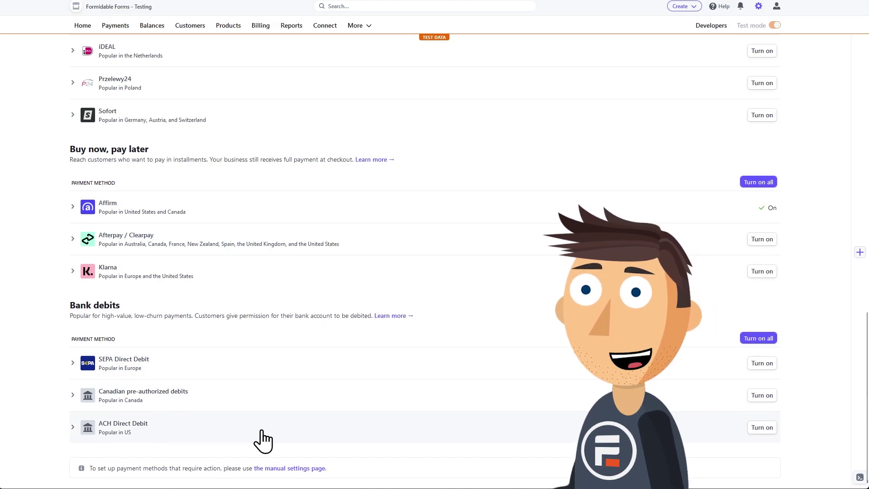
pyautogui.click(762, 427)
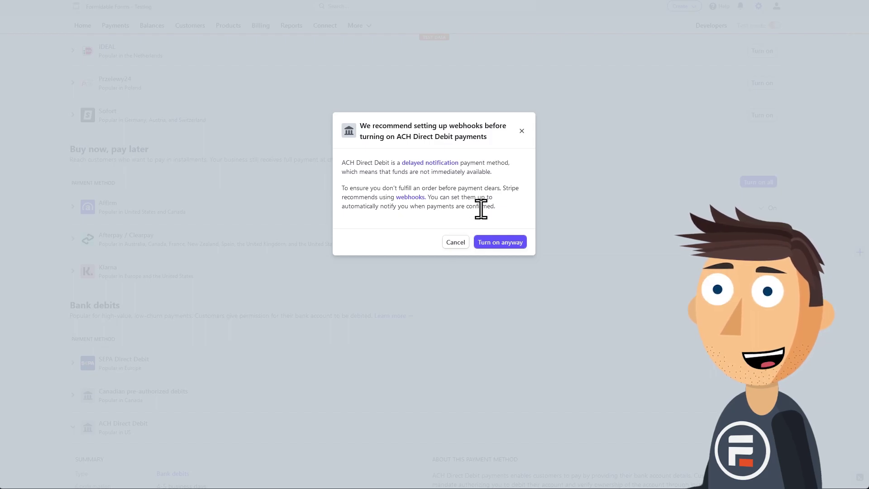
pyautogui.click(512, 244)
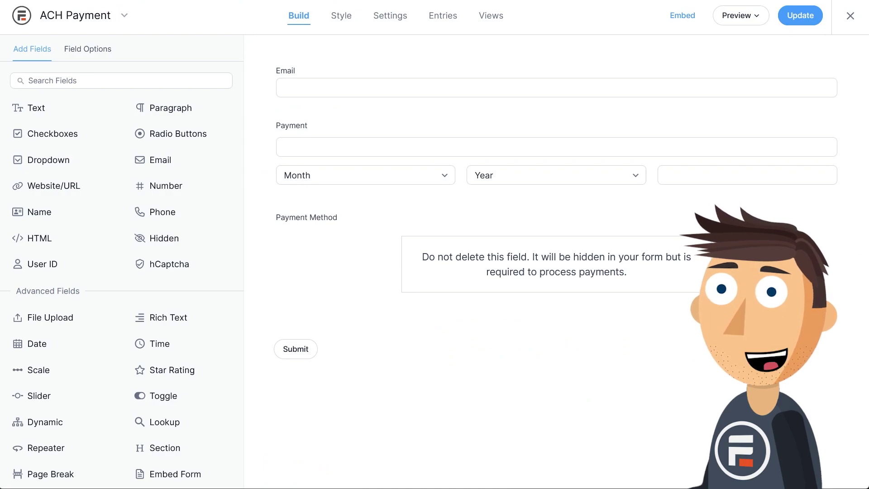
# Preview the ACH Payment form on a blank page and select the US bank account option
pyautogui.click(761, 23)
pyautogui.click(730, 43)
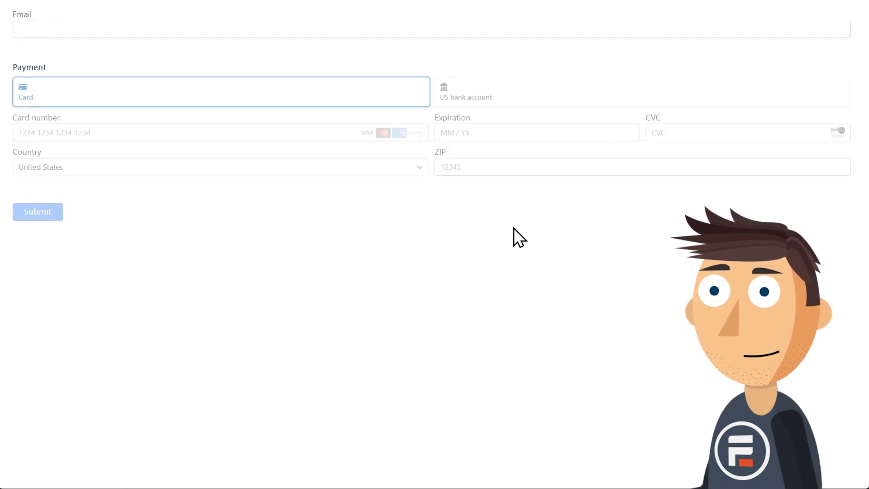
pyautogui.click(469, 96)
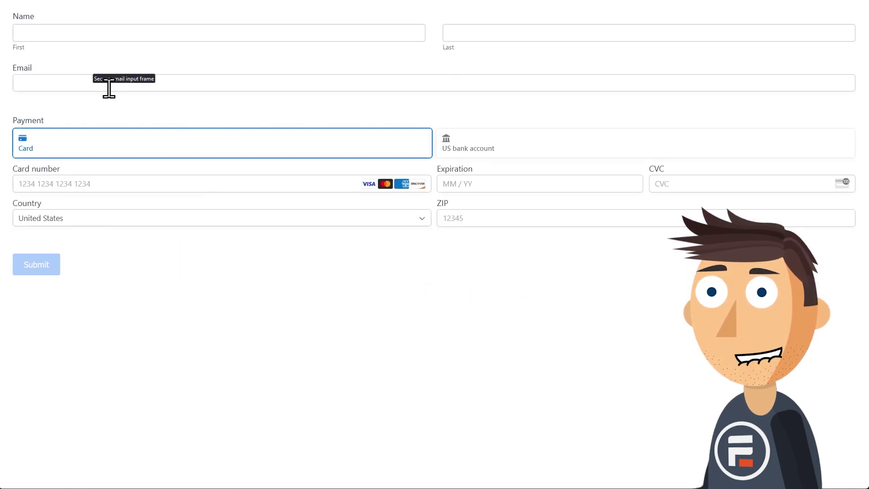
pyautogui.click(553, 149)
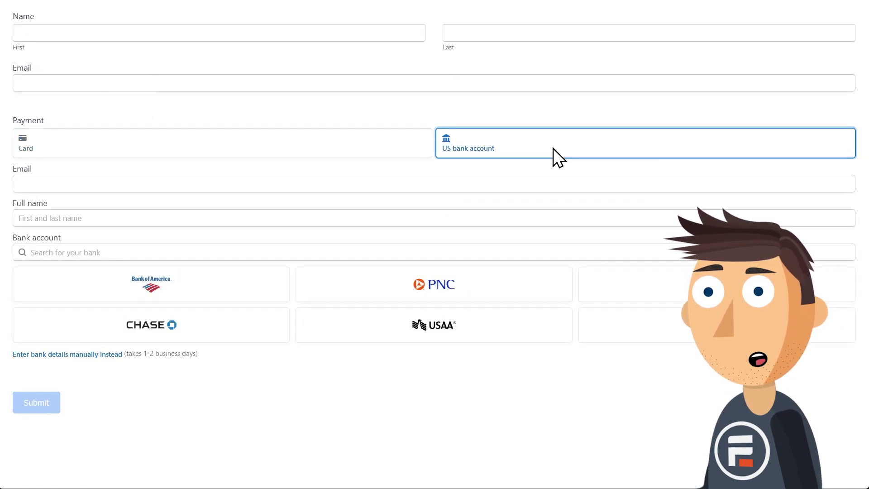